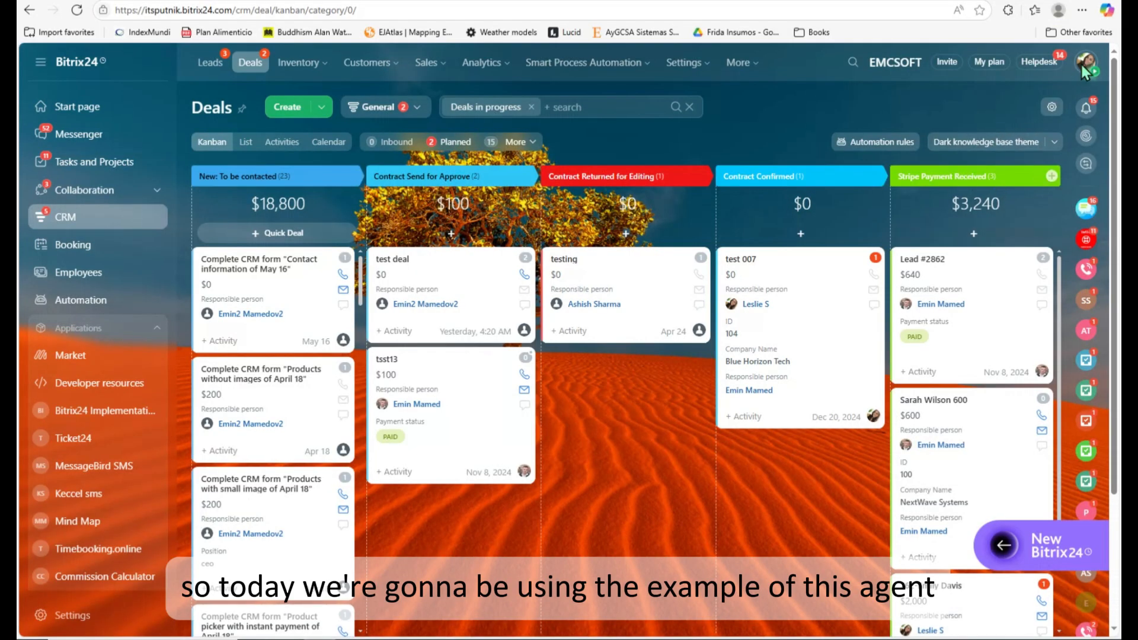
# Check which profile is signed in in the sales agent's browser and in the administrator's browser
pyautogui.click(1084, 68)
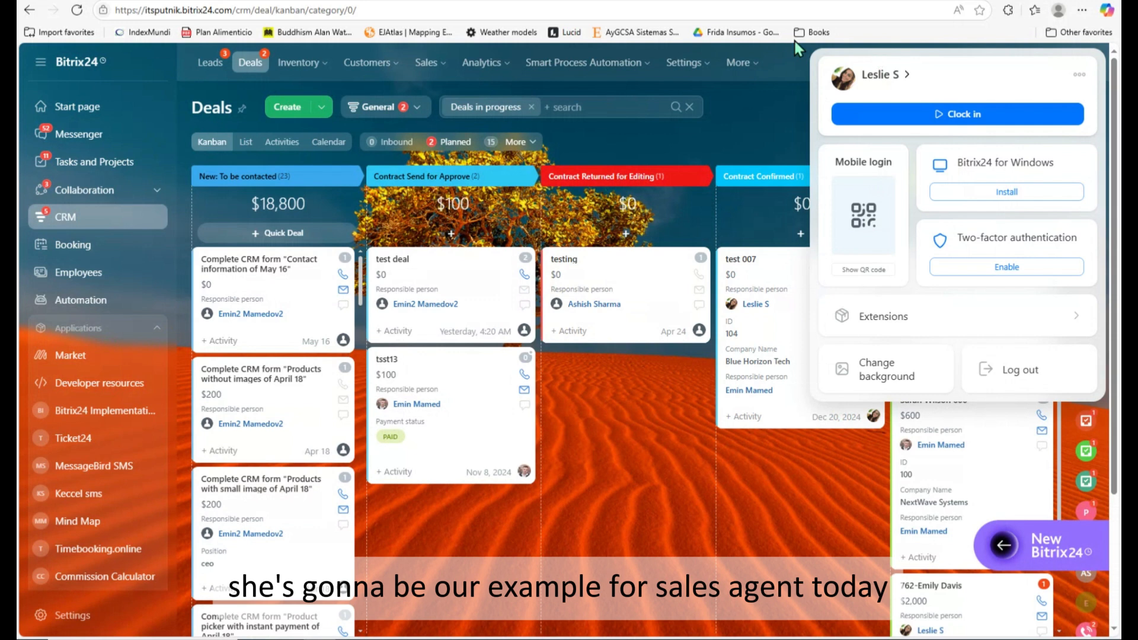
pyautogui.click(629, 575)
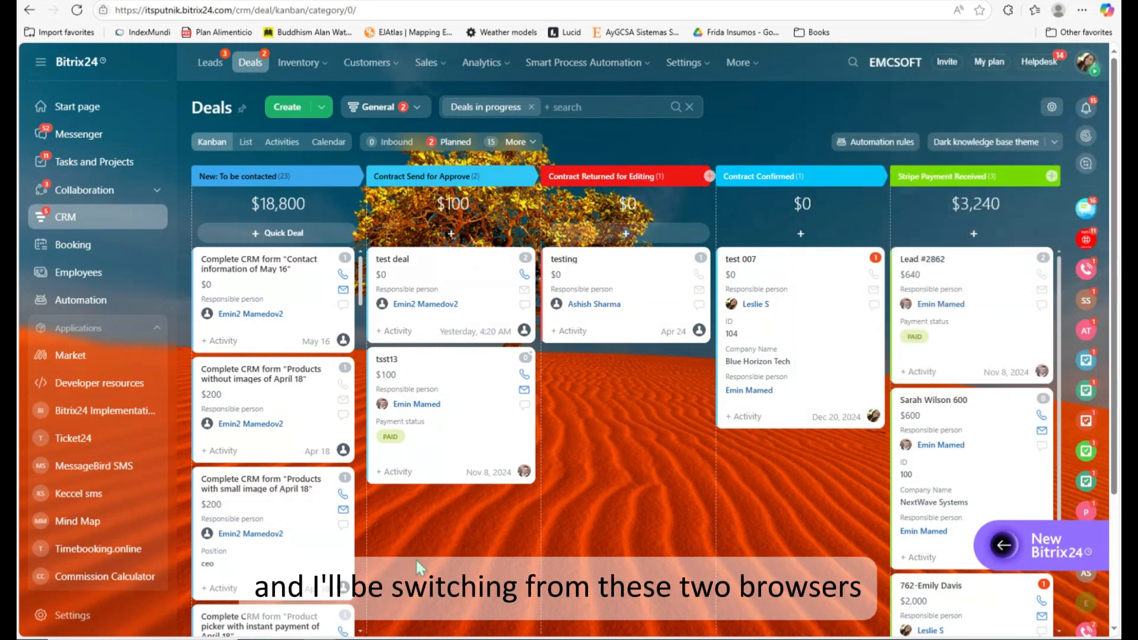
pyautogui.click(278, 638)
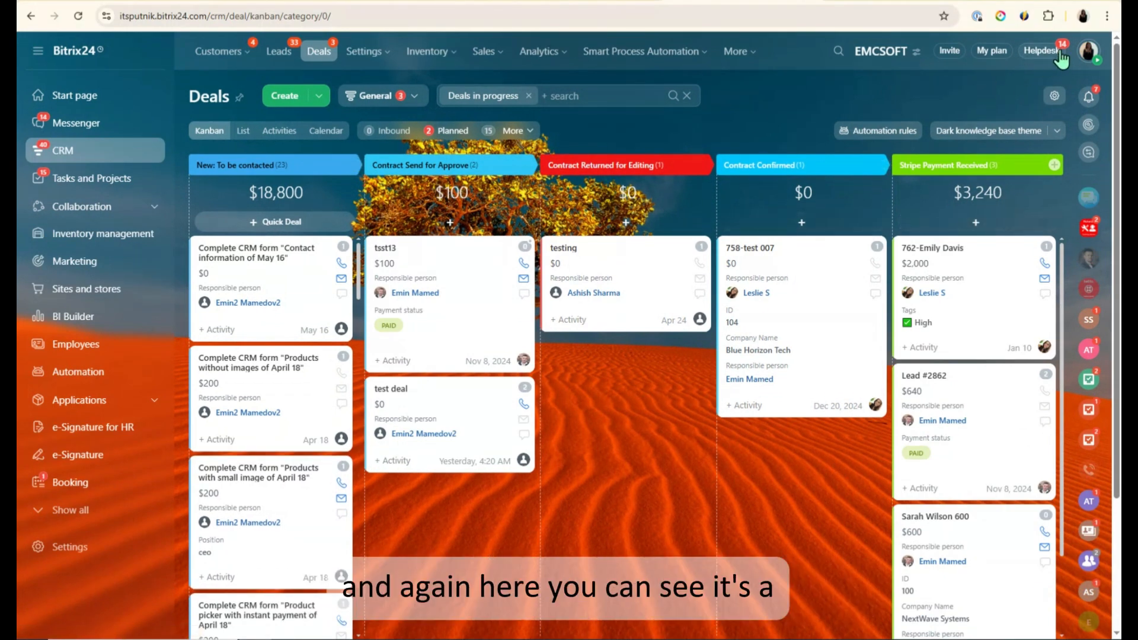
pyautogui.click(1089, 51)
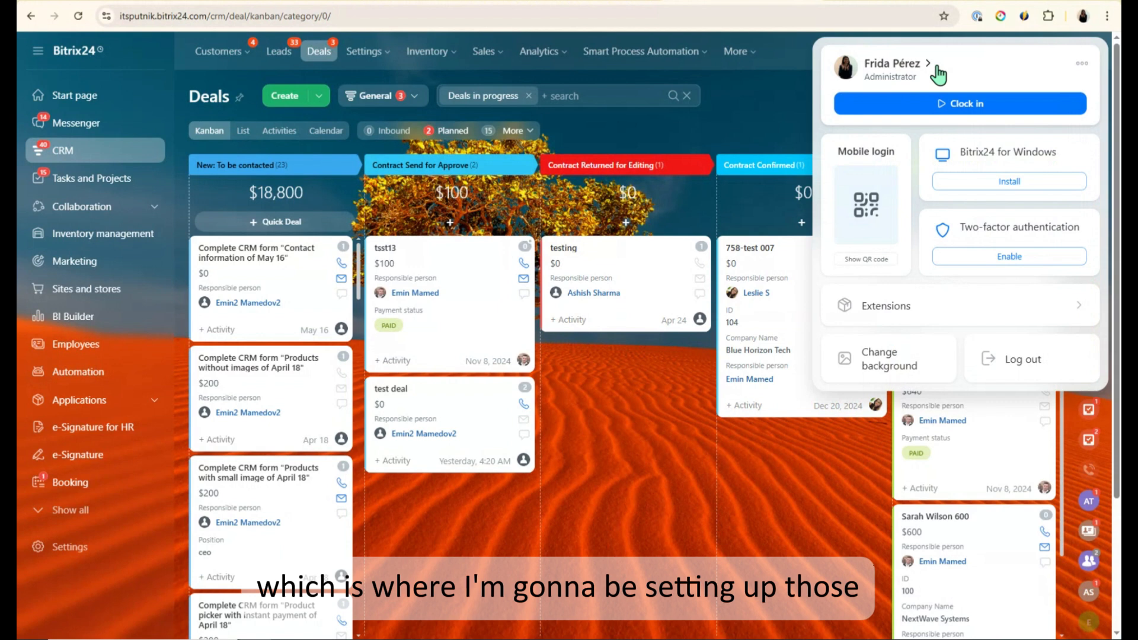
pyautogui.click(741, 119)
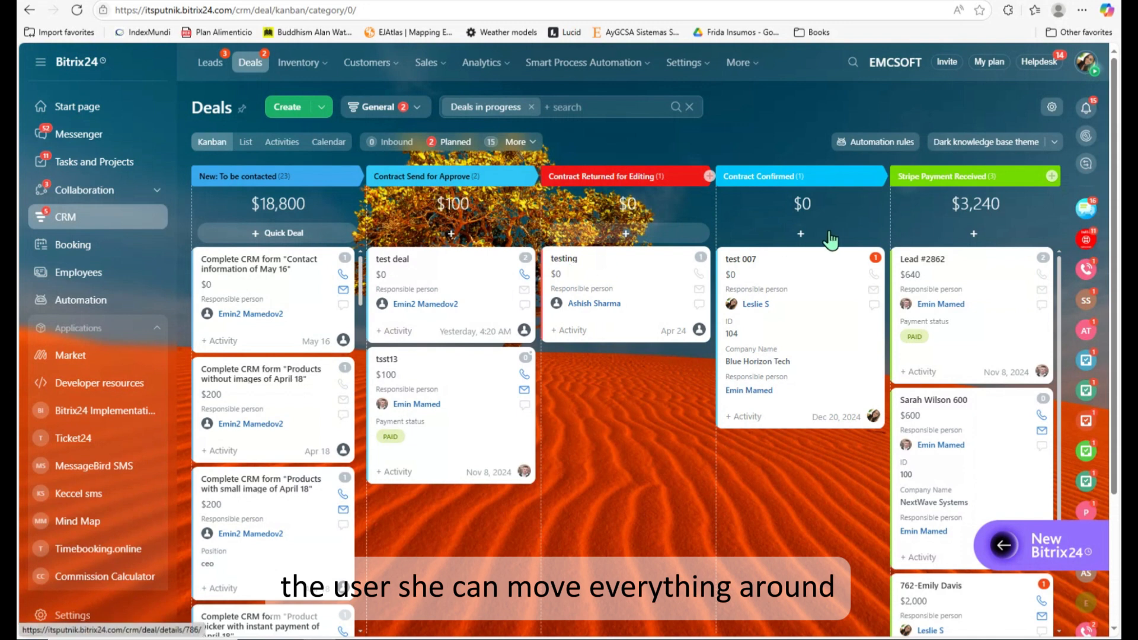
# In the sales agent's browser, move Lead #2862 to Contract Confirmed and the test 007 deal to Stripe Payment Received
pyautogui.moveTo(566, 267); pyautogui.dragTo(705, 314)
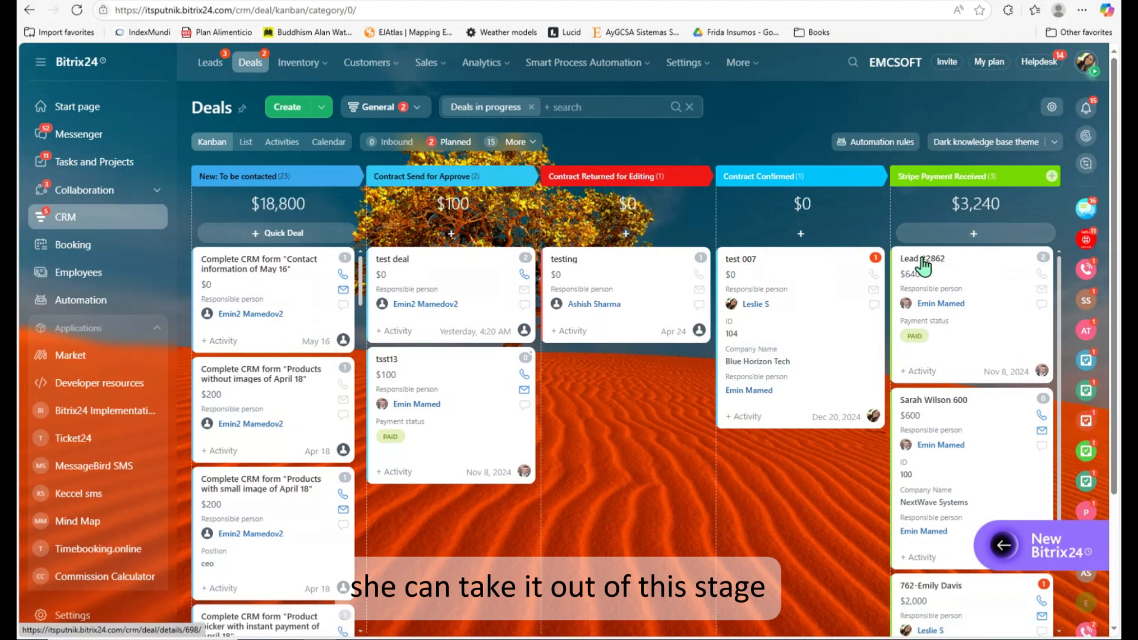
pyautogui.moveTo(765, 459); pyautogui.dragTo(760, 465)
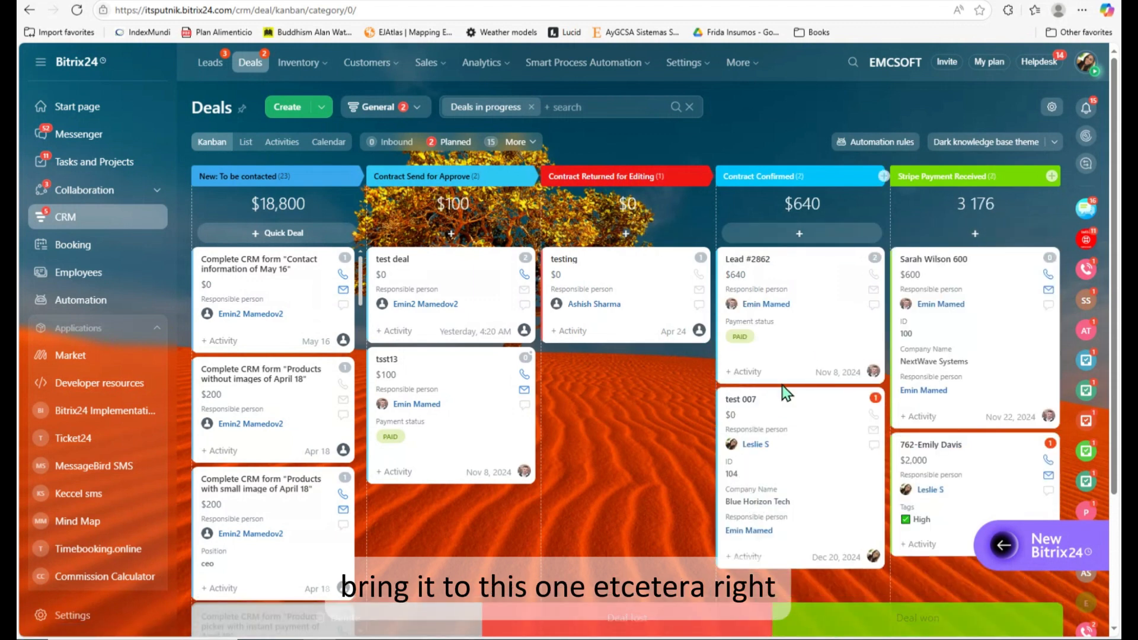
pyautogui.moveTo(771, 415); pyautogui.dragTo(933, 224)
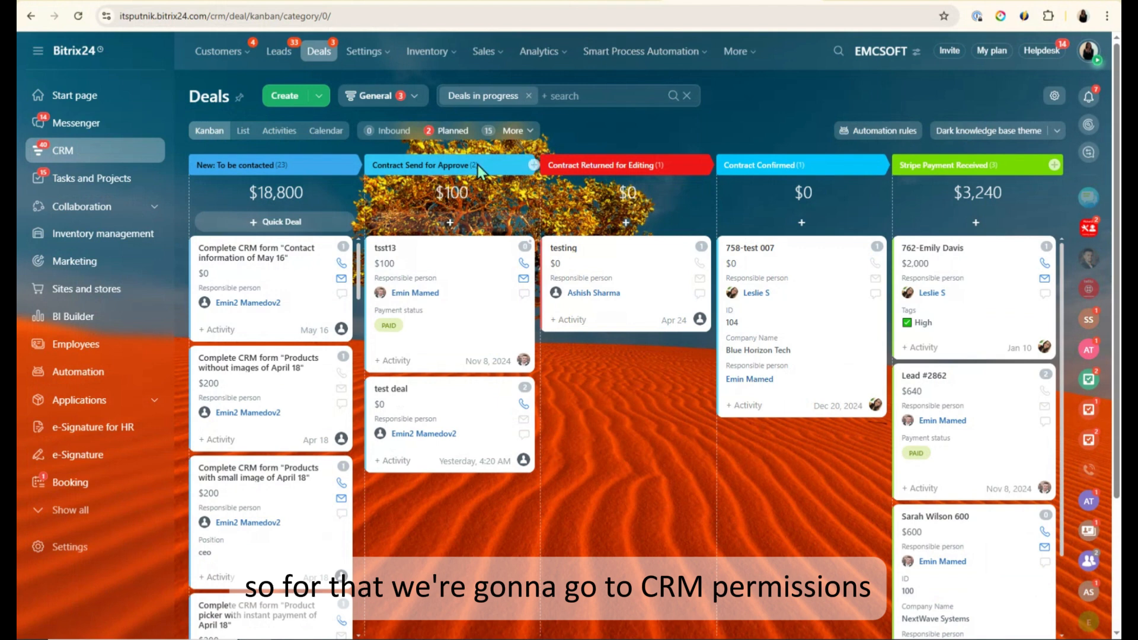
# Open the CRM access permissions in the administrator's browser and check which users belong to the Sales Agent role
pyautogui.click(360, 66)
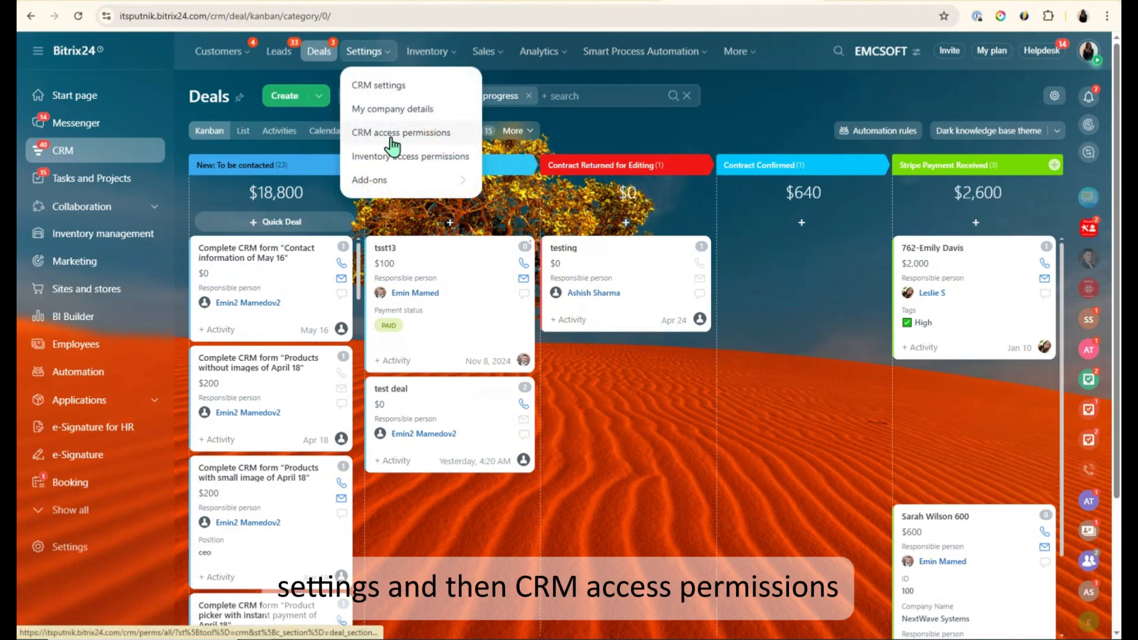
pyautogui.click(377, 134)
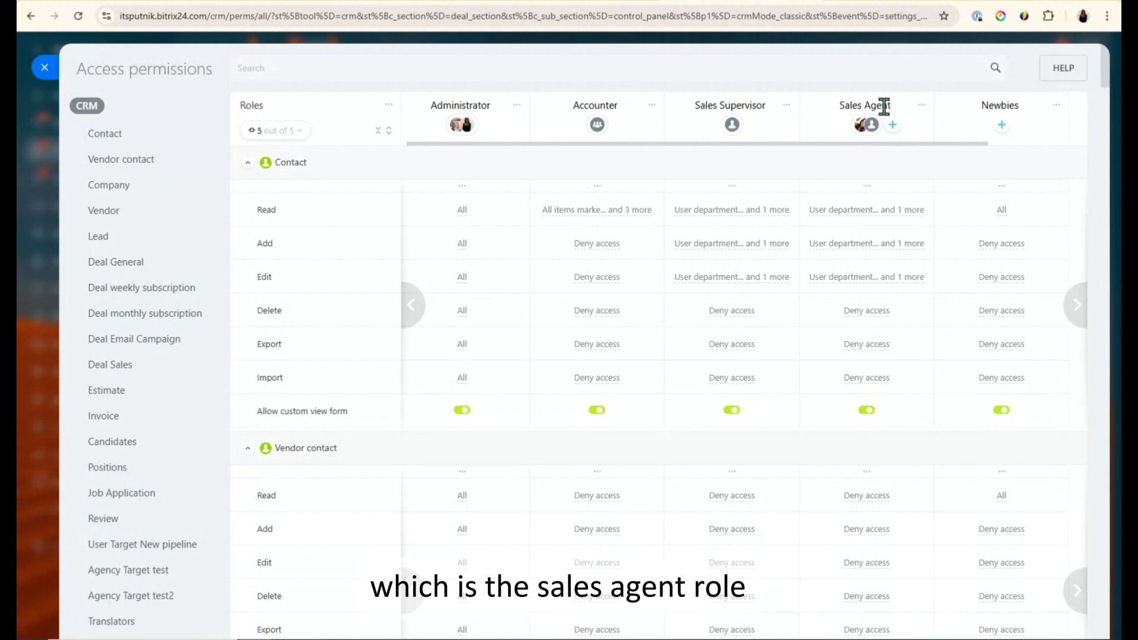
pyautogui.click(857, 127)
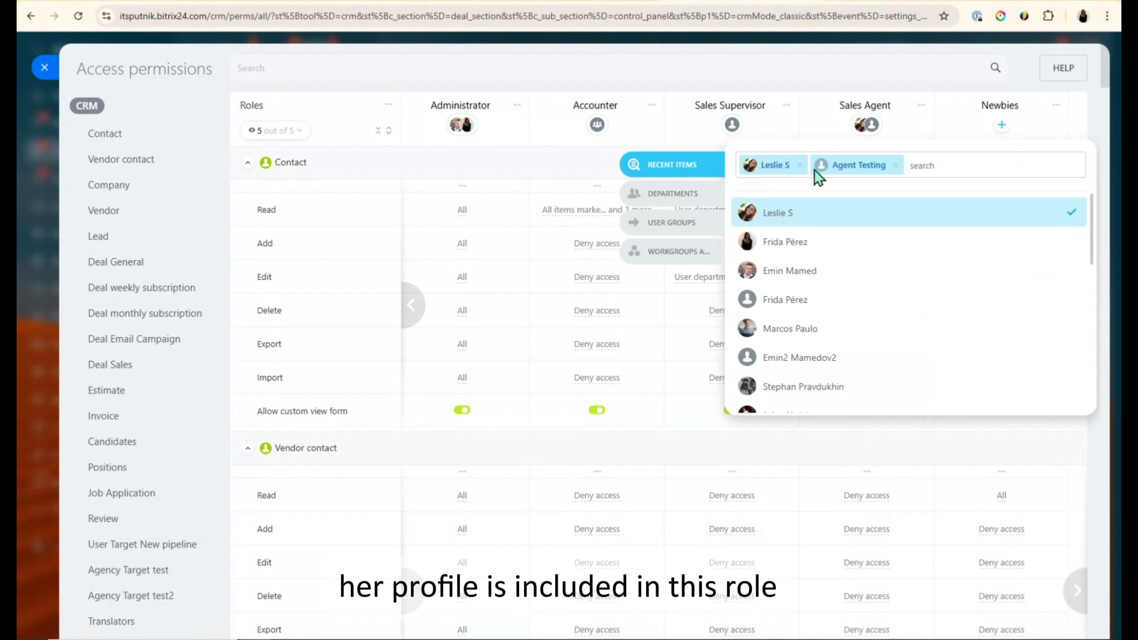
pyautogui.click(809, 128)
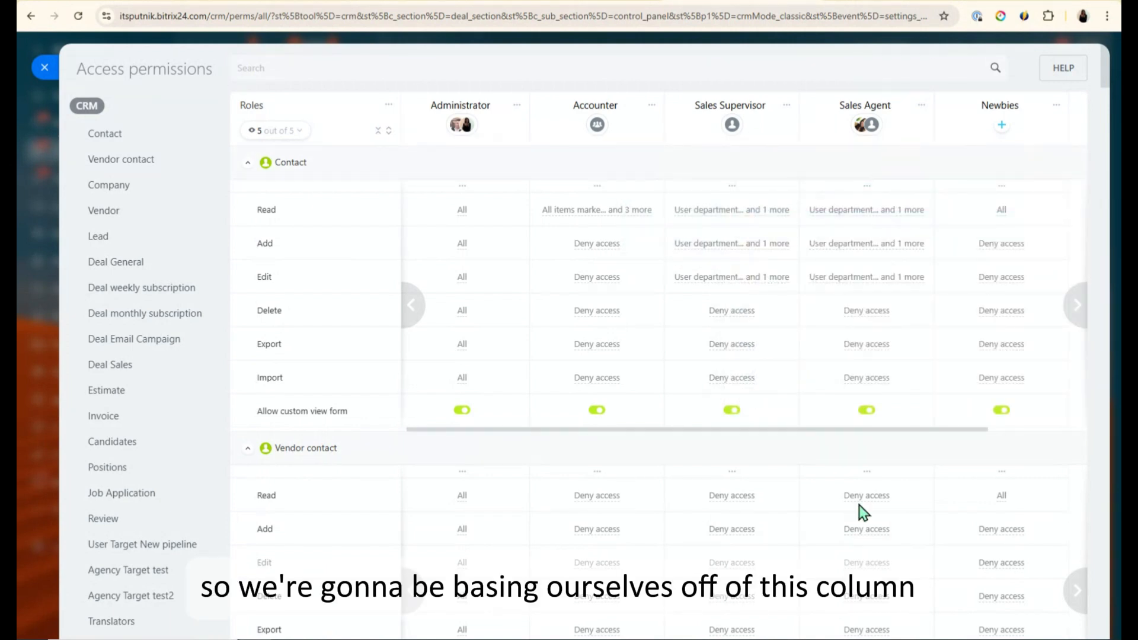
# Go to the Deal General permissions and expand Move to stage to show its individual pipeline stages
pyautogui.click(1077, 305)
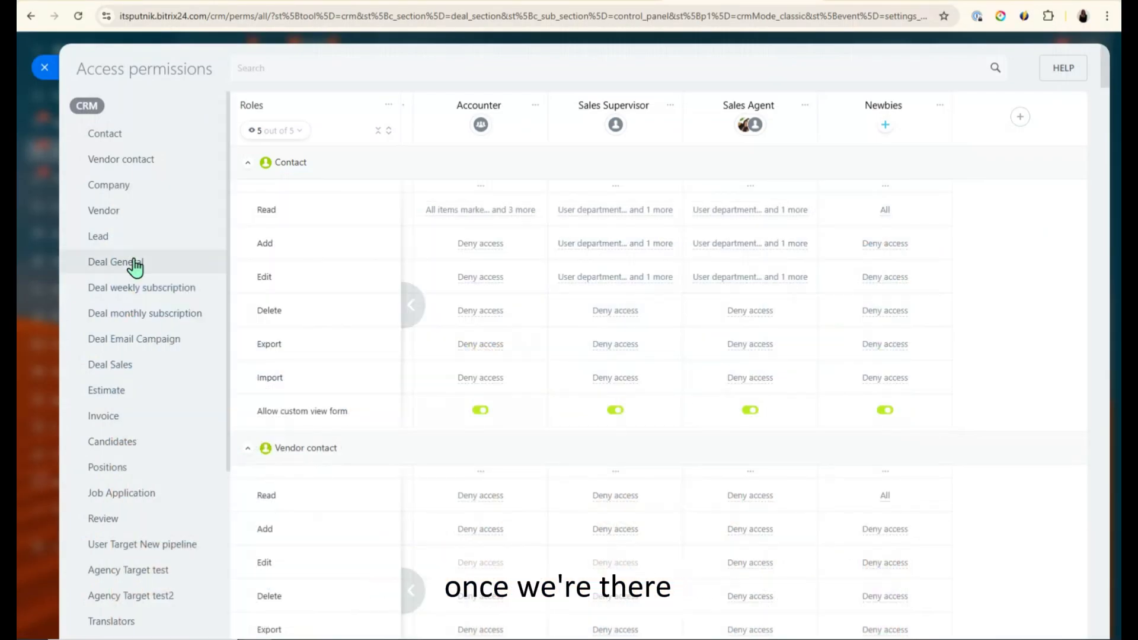
pyautogui.click(135, 262)
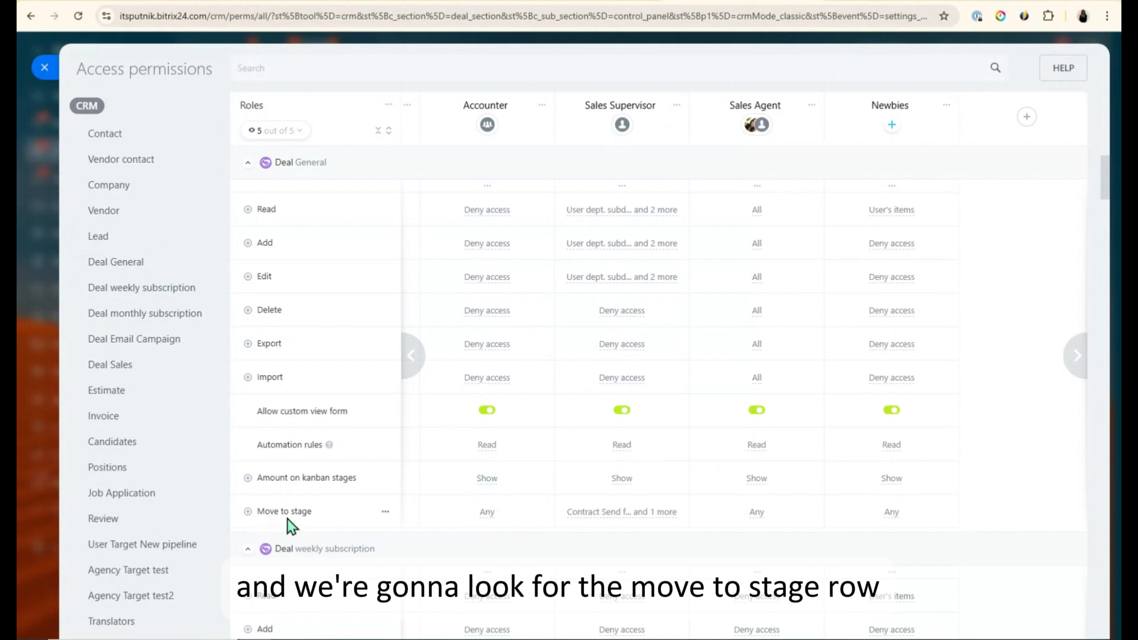
pyautogui.click(248, 513)
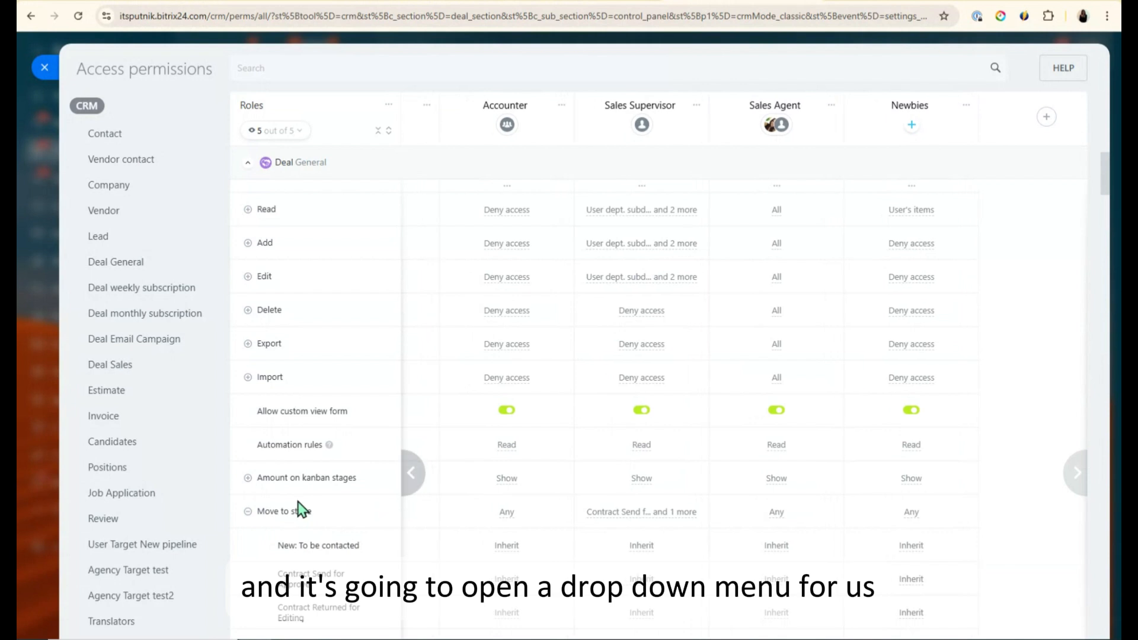
pyautogui.scroll(-4, 366, 525)
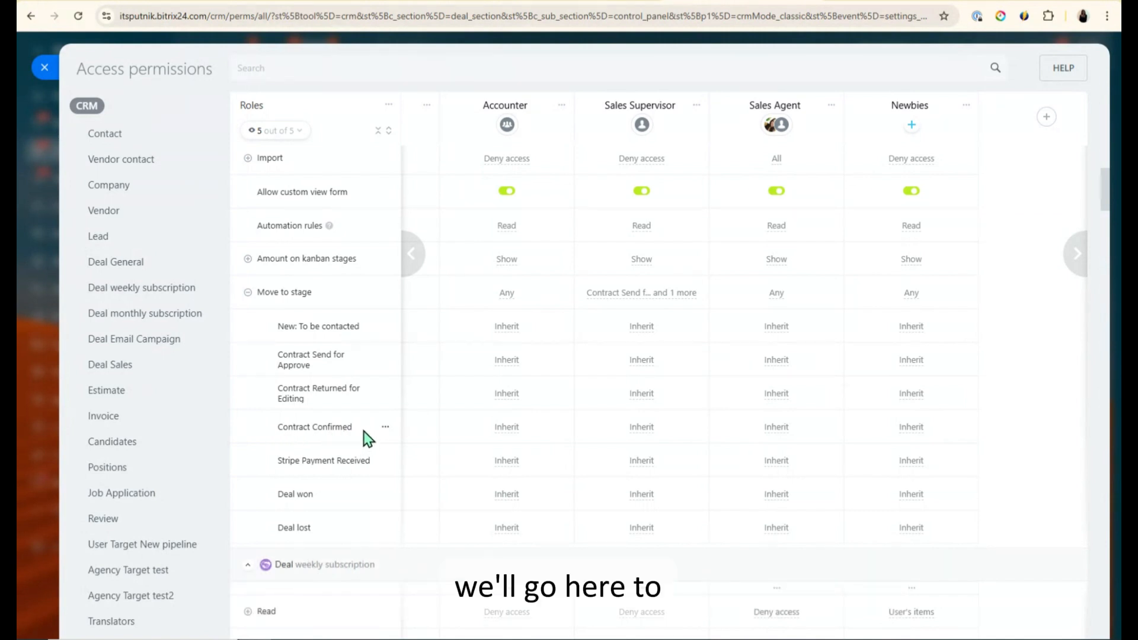
pyautogui.hscroll(-1, 593, 439)
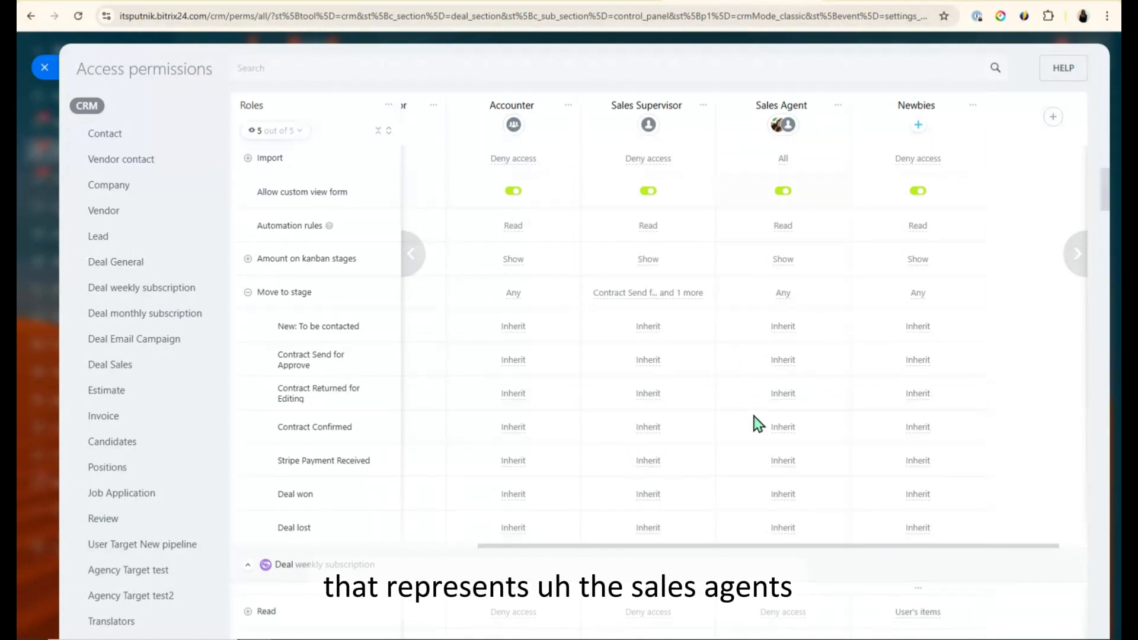
# Allow the Sales Agent role to move Contract Confirmed deals to each individual stage except Stripe Payment Received
pyautogui.click(783, 428)
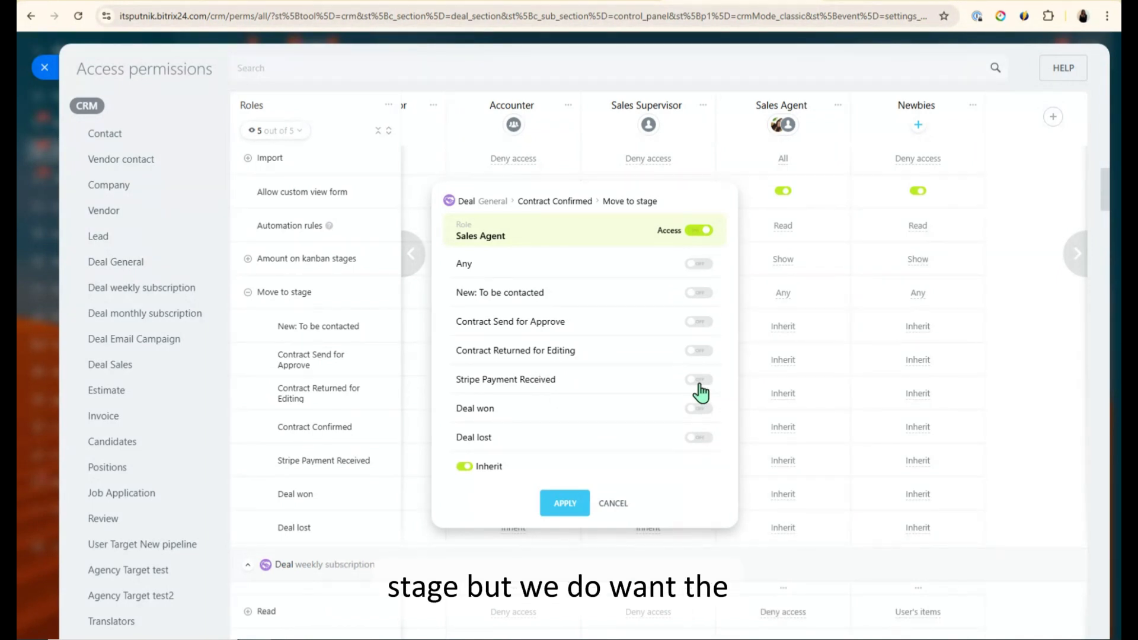
pyautogui.click(698, 294)
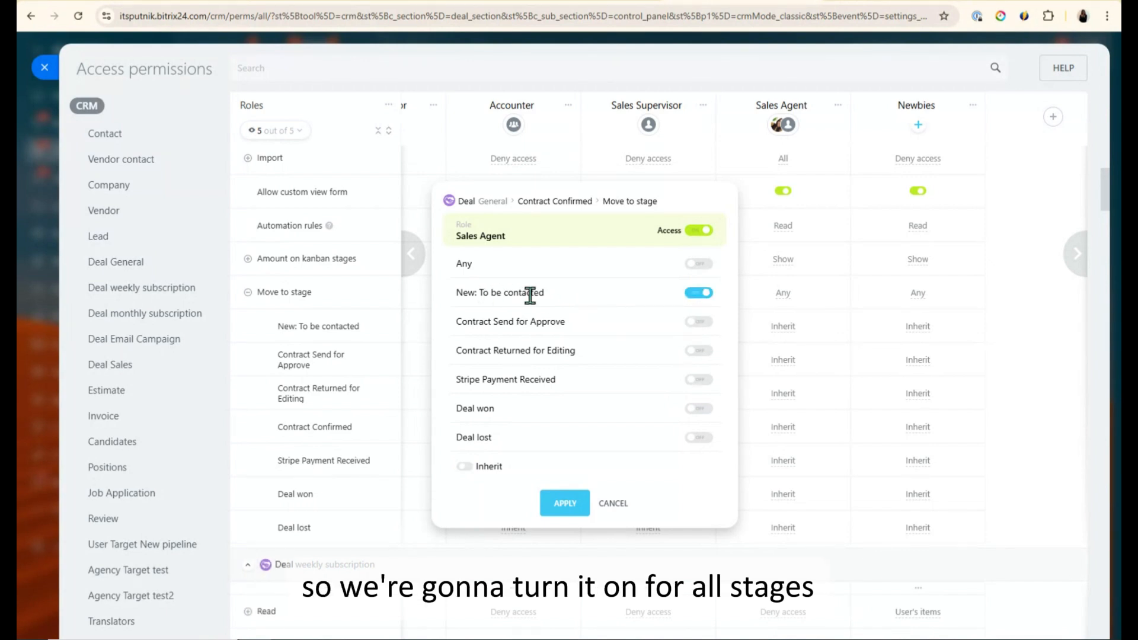
pyautogui.click(698, 322)
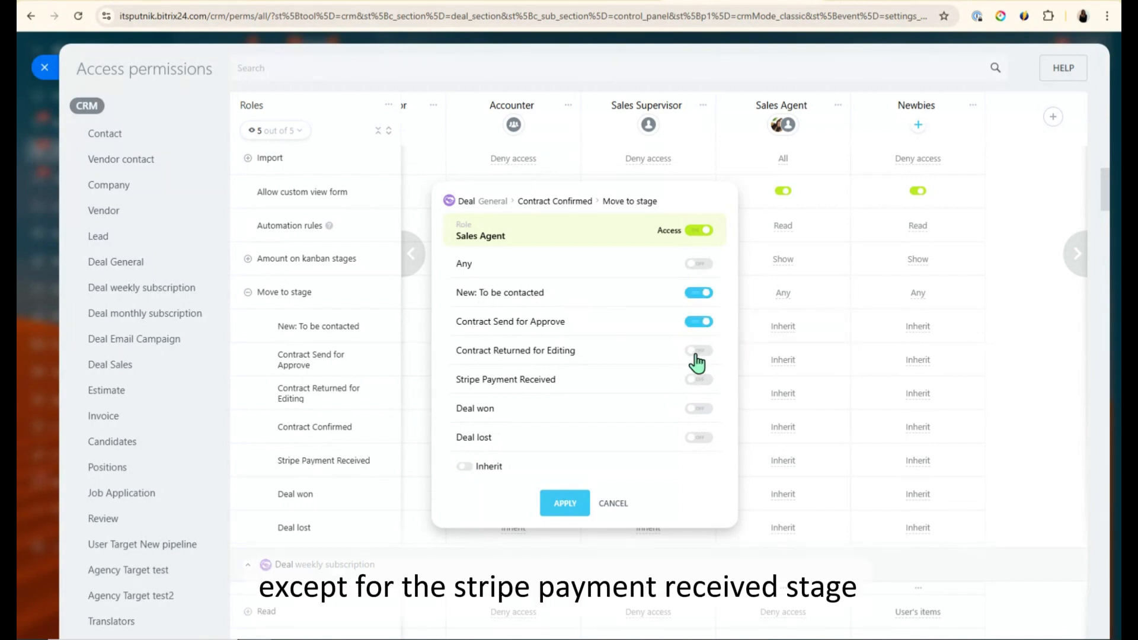
pyautogui.click(698, 351)
pyautogui.click(697, 409)
pyautogui.click(698, 438)
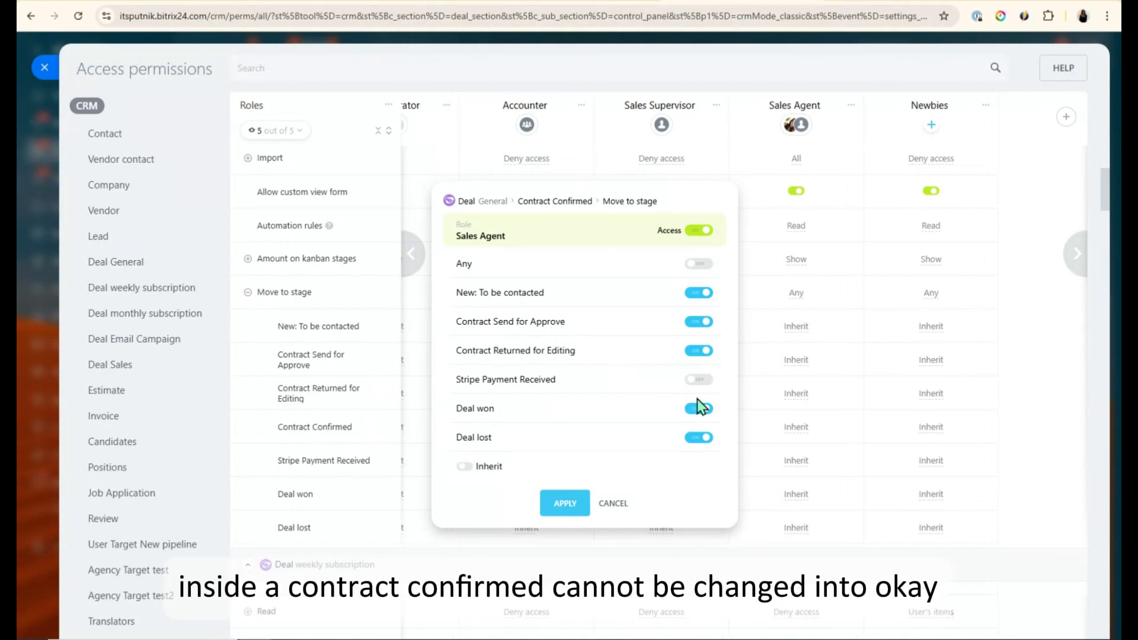
pyautogui.click(564, 511)
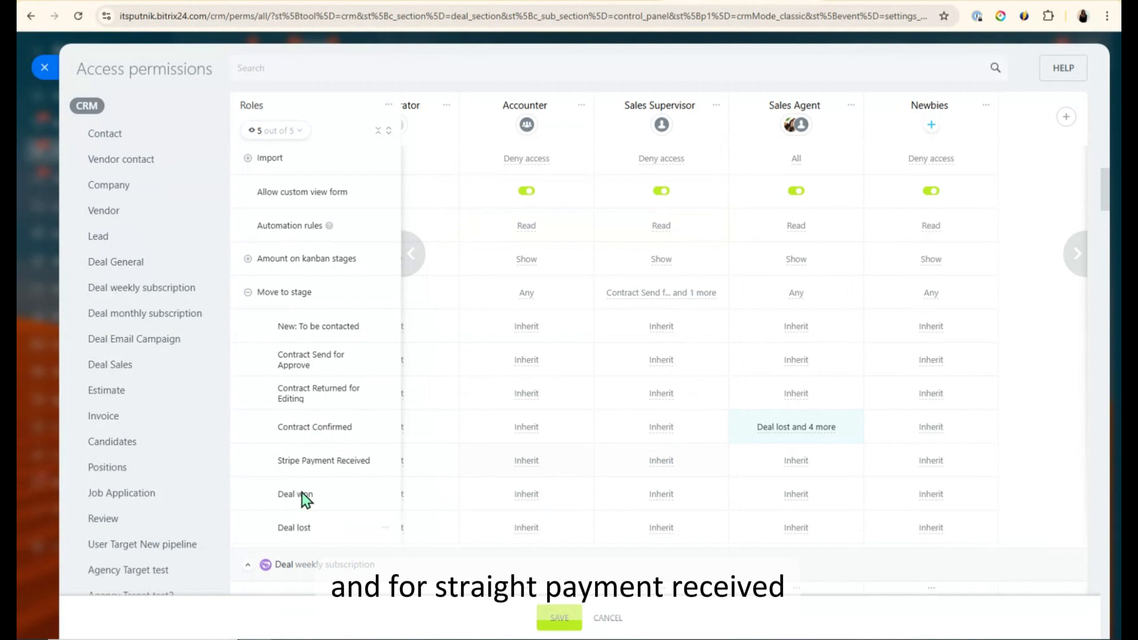
# Turn off the Sales Agent role's access for moving deals out of the Stripe Payment Received stage
pyautogui.click(814, 466)
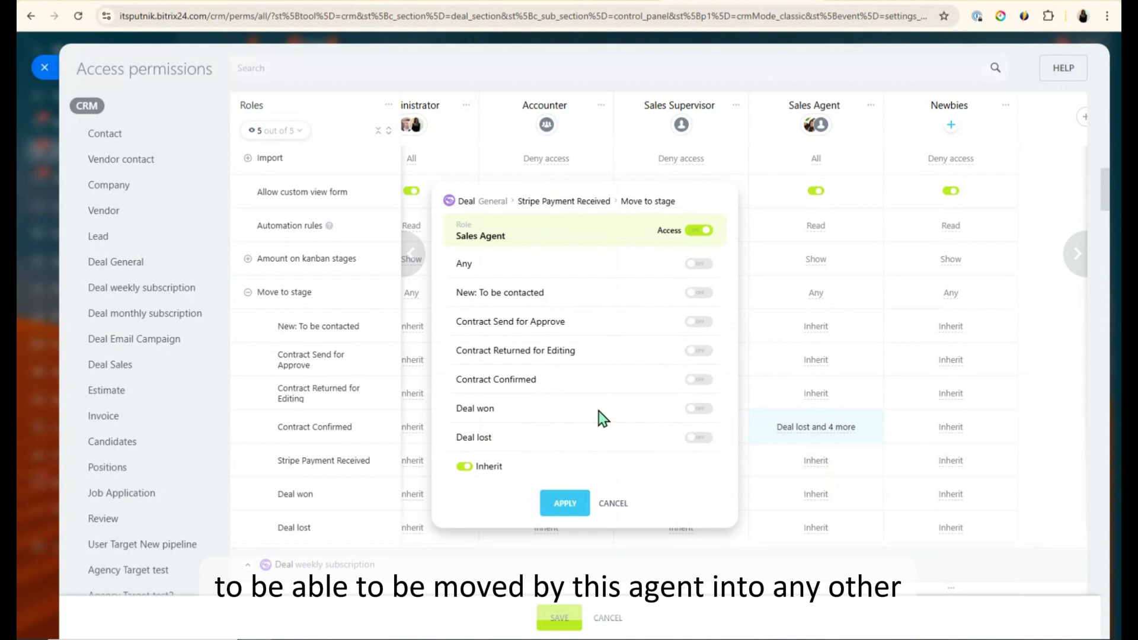
pyautogui.click(702, 233)
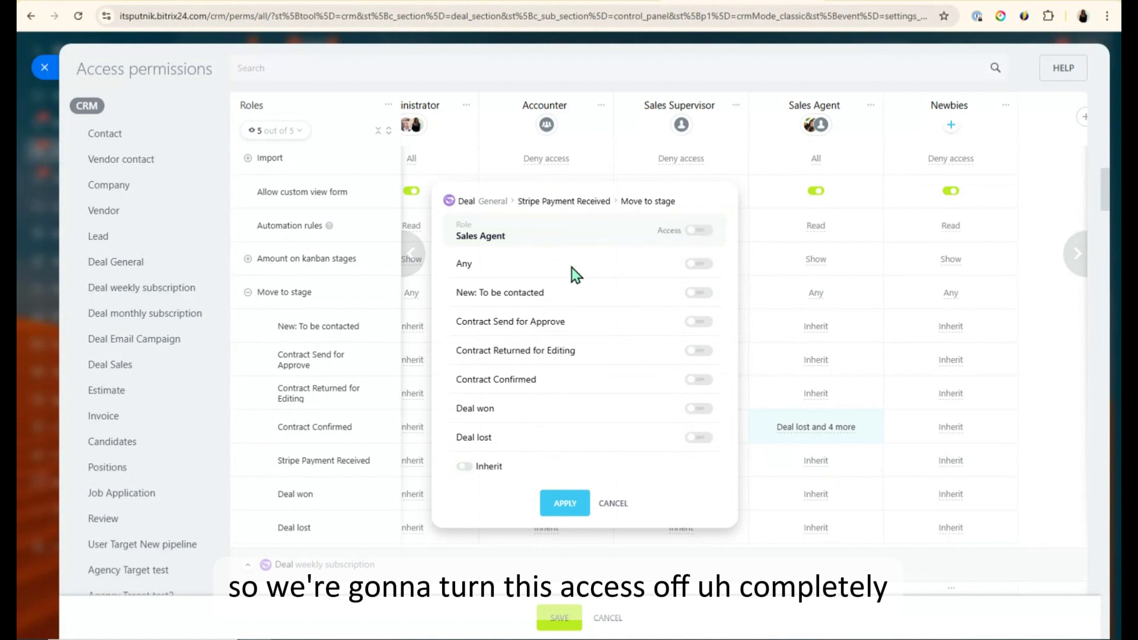
pyautogui.click(589, 504)
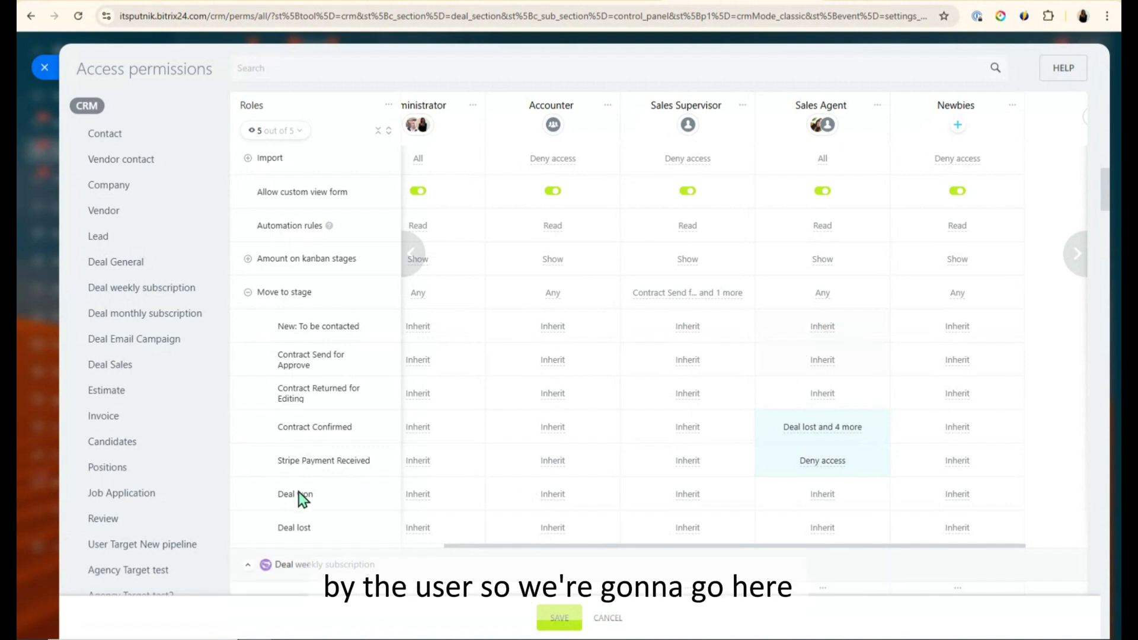
# Allow the Sales Agent role to move New: To be contacted deals to each individual stage except Stripe Payment Received
pyautogui.click(826, 330)
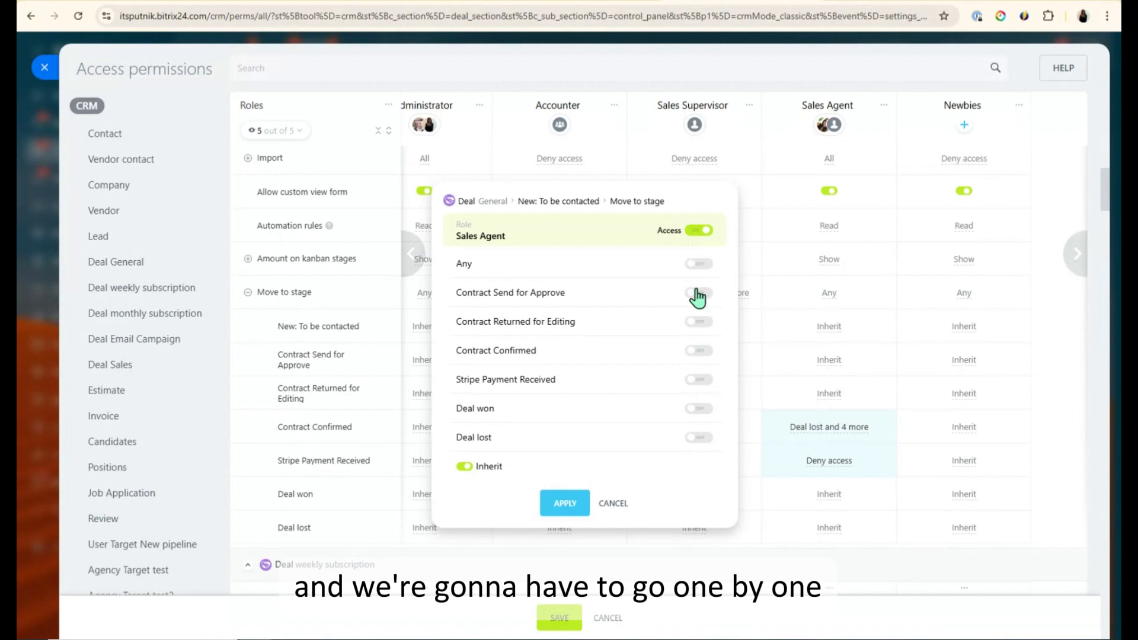
pyautogui.click(698, 295)
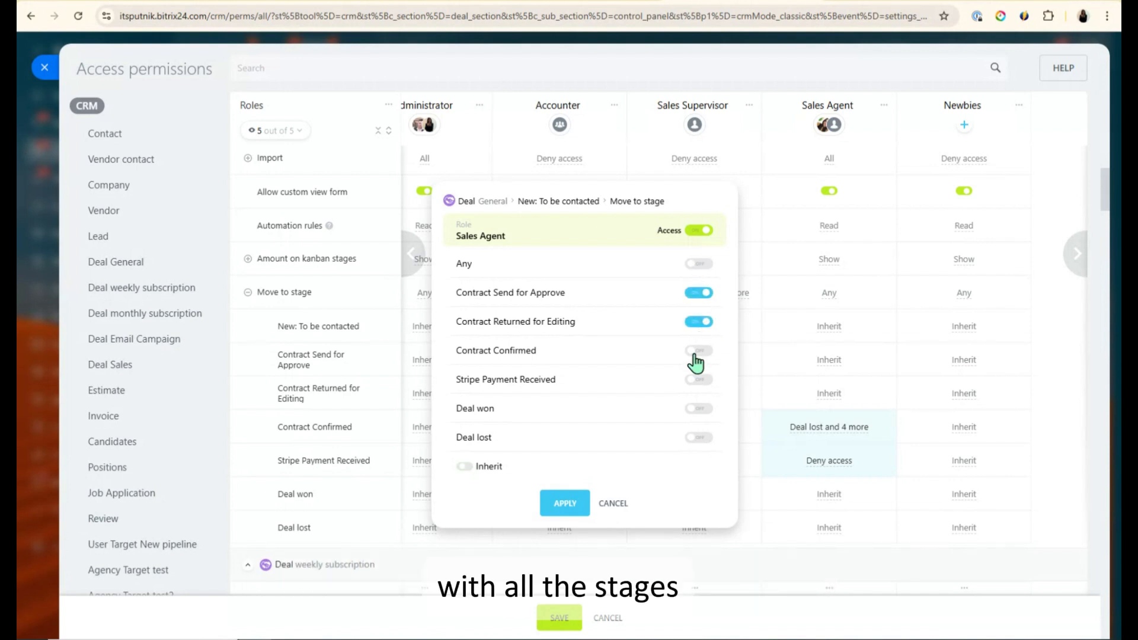
pyautogui.click(698, 353)
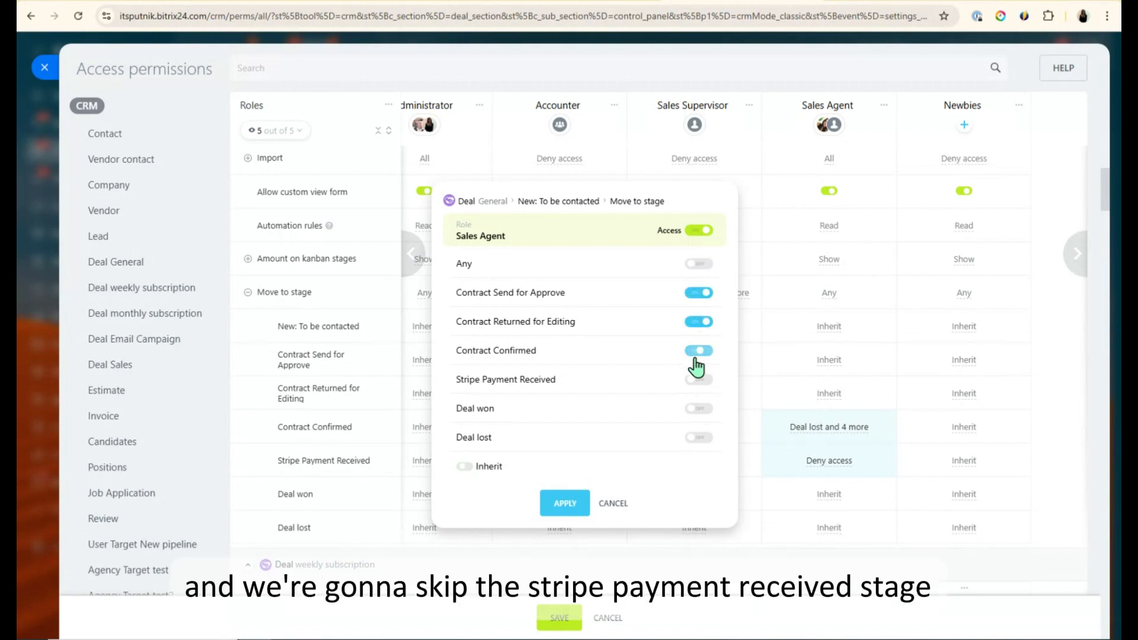
pyautogui.click(692, 409)
pyautogui.click(691, 438)
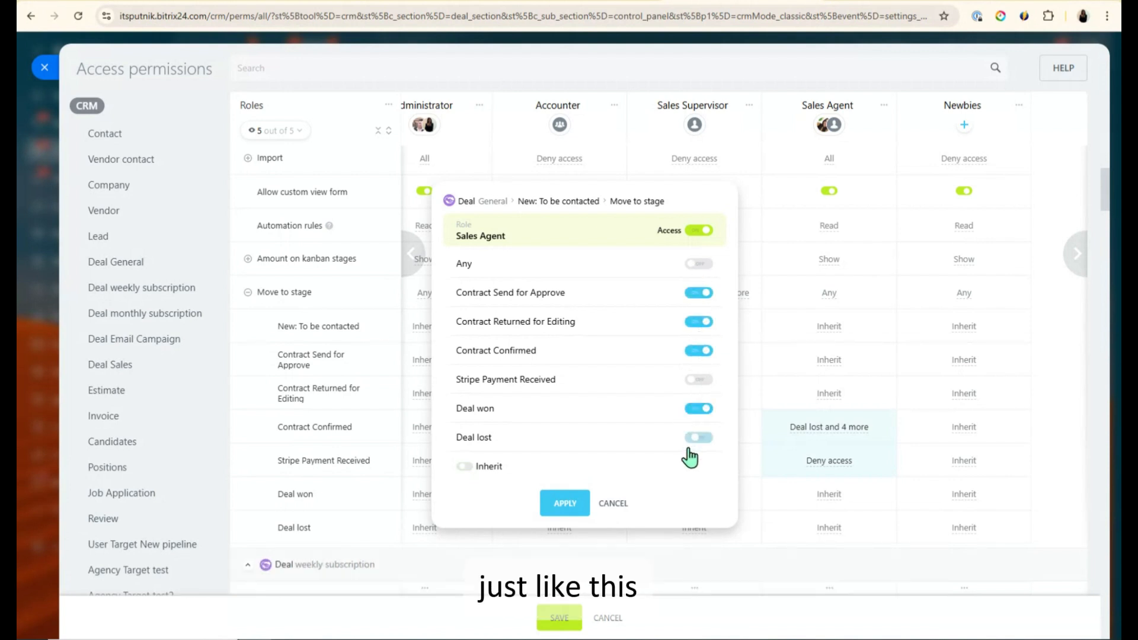
pyautogui.click(568, 514)
# Apply the same Sales Agent restriction to Contract Send for Approve and Contract Returned for Editing, and save the permissions
pyautogui.click(827, 373)
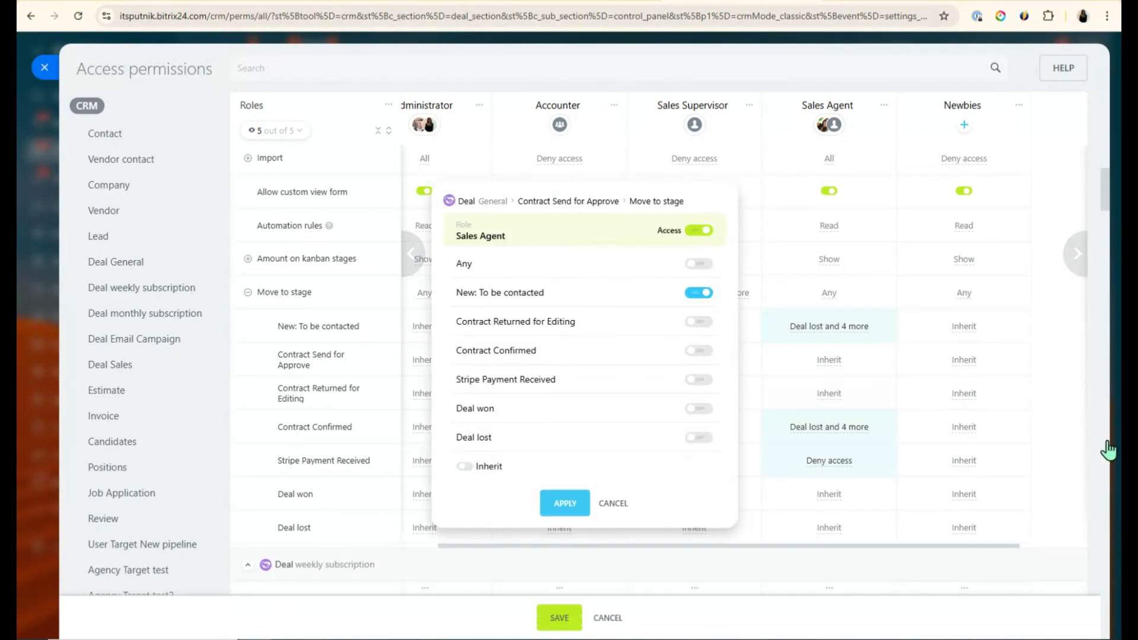
pyautogui.click(565, 504)
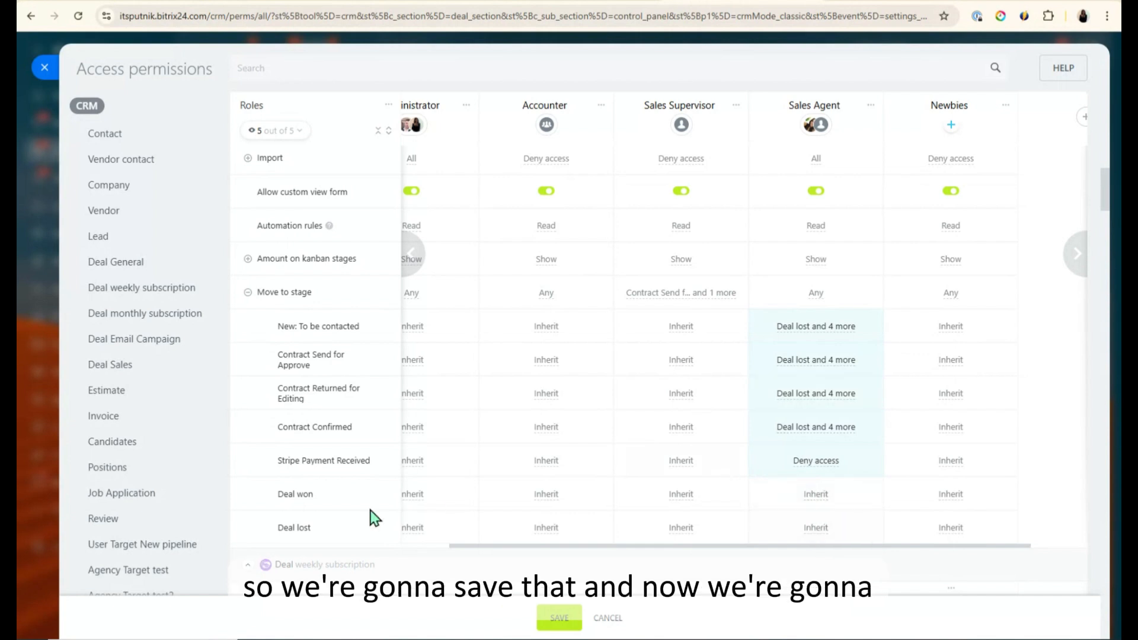
pyautogui.click(558, 618)
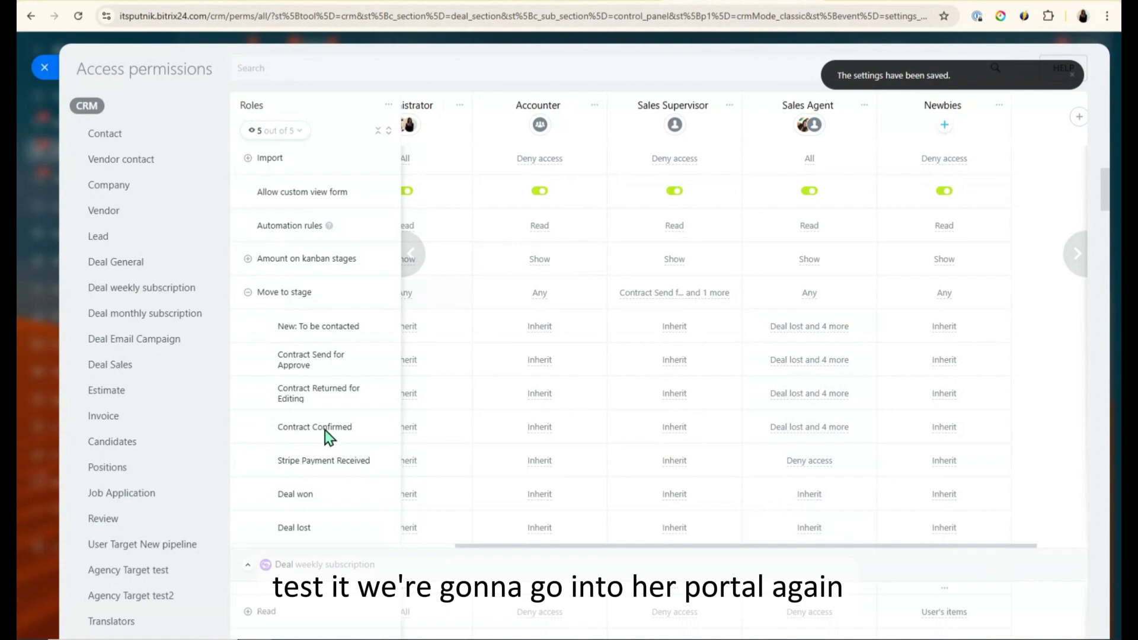
# Close the access permissions and switch back to the Deals board in the sales agent's browser
pyautogui.click(42, 73)
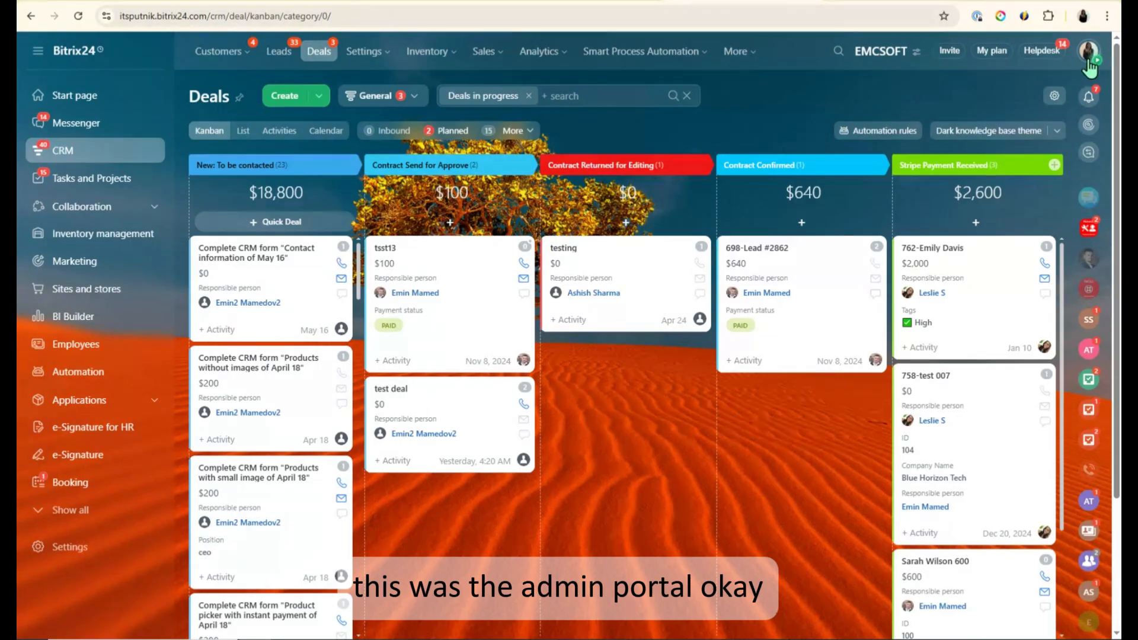
pyautogui.click(1090, 66)
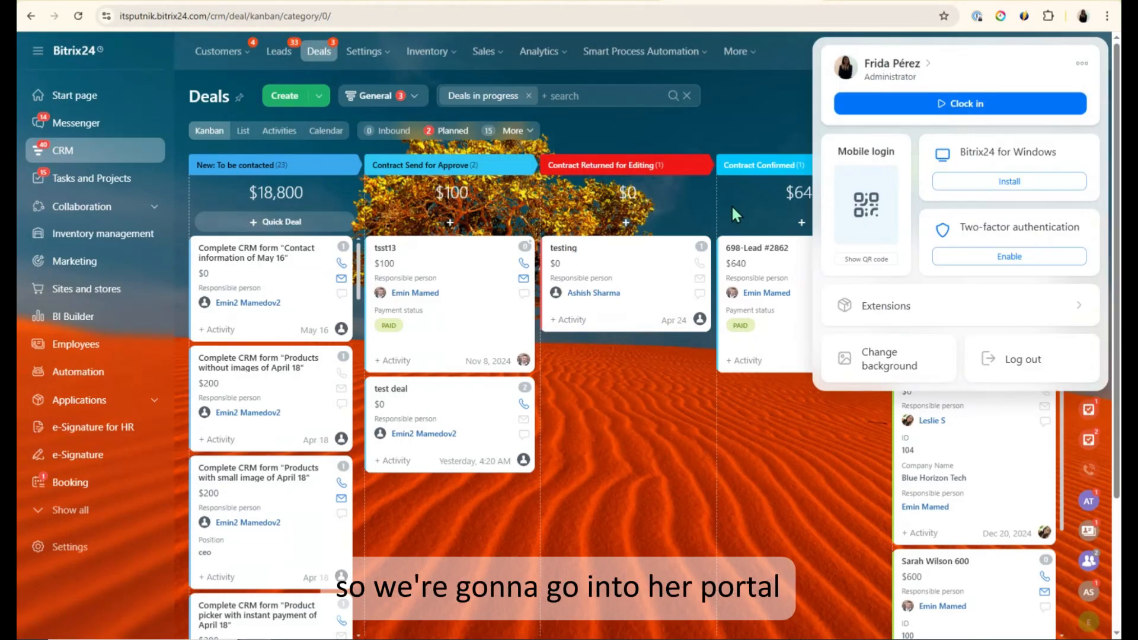
pyautogui.hotkey('alt', 'Tab')
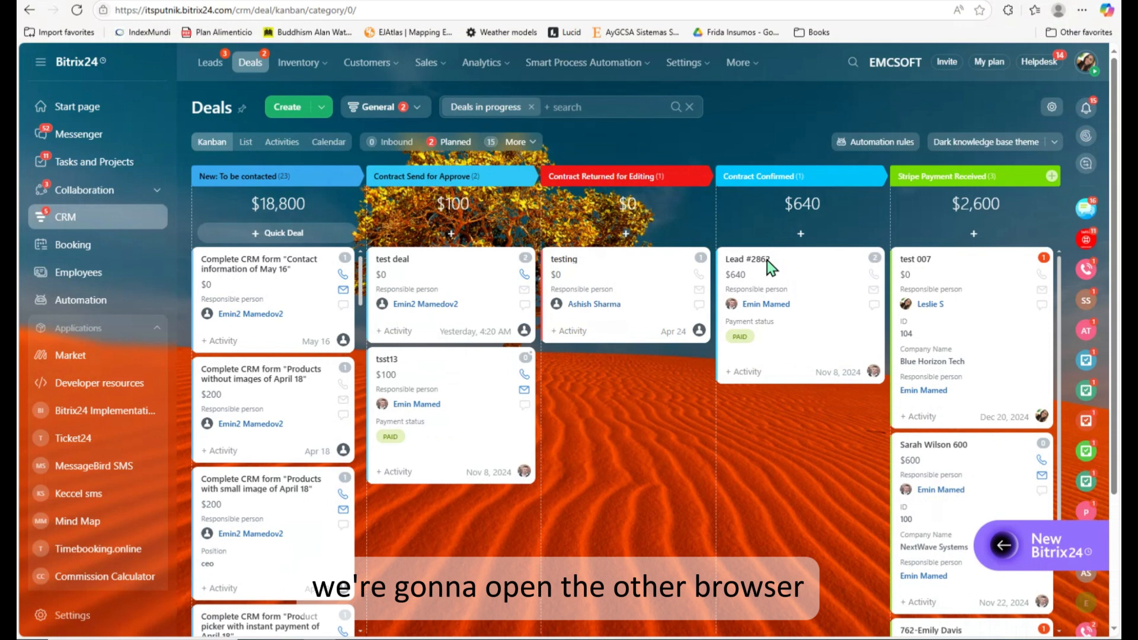
# Check which account is signed in to the sales agent's portal, and close the profile panel
pyautogui.click(1082, 79)
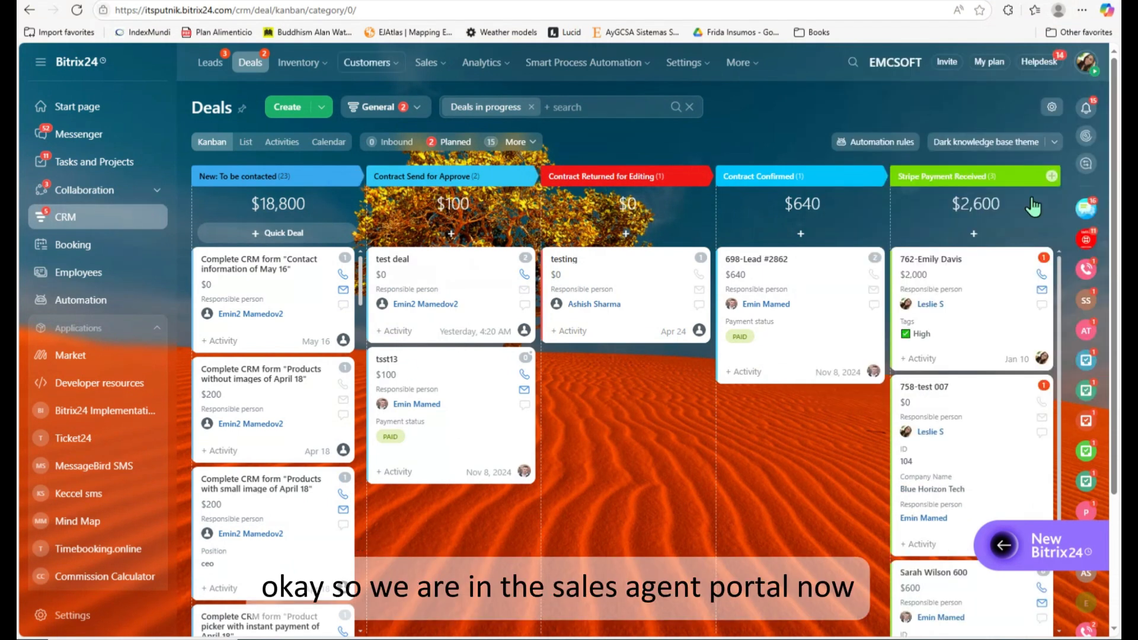
pyautogui.click(1086, 62)
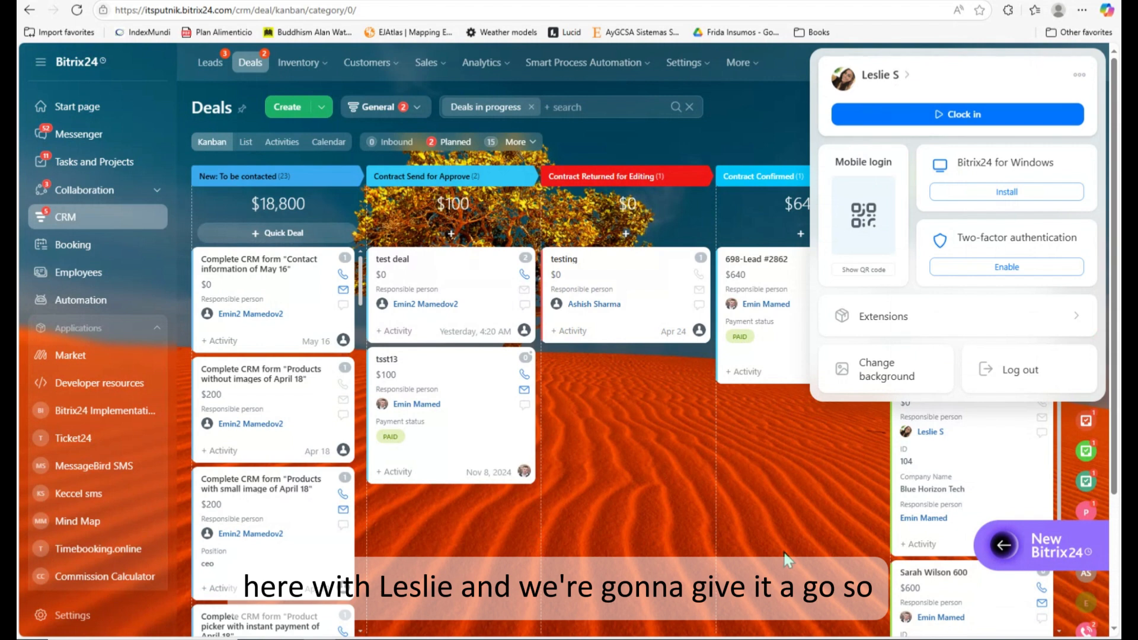
pyautogui.click(696, 564)
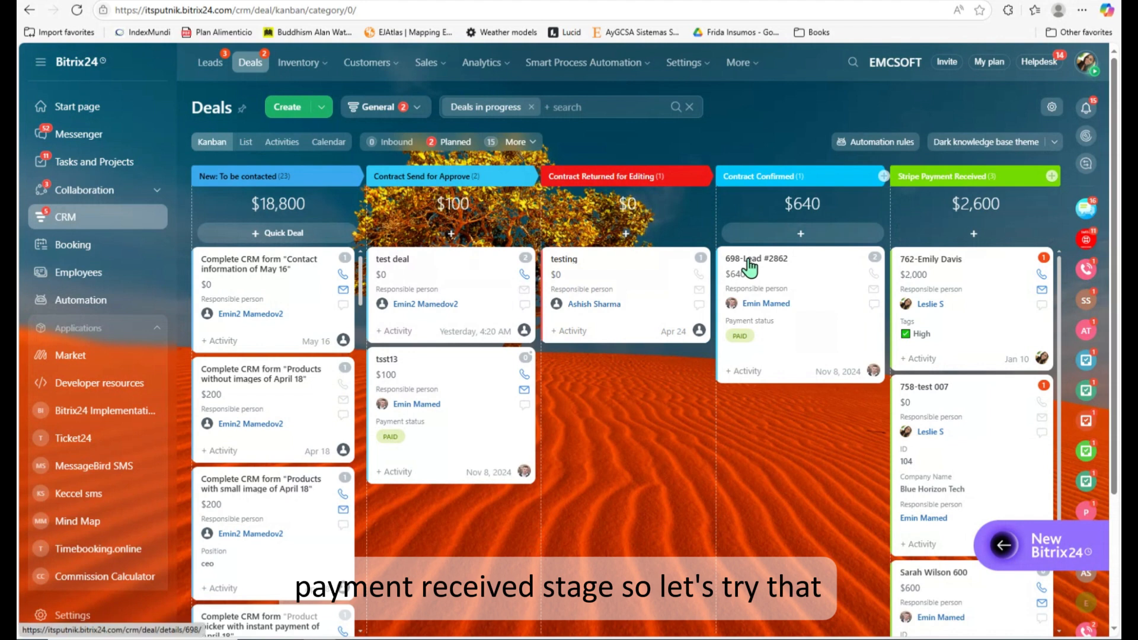
# Test moving deal 698-Lead #2862 into Stripe Payment Received, and into Contract Returned for Editing and back to Contract Confirmed
pyautogui.moveTo(748, 267); pyautogui.dragTo(889, 221)
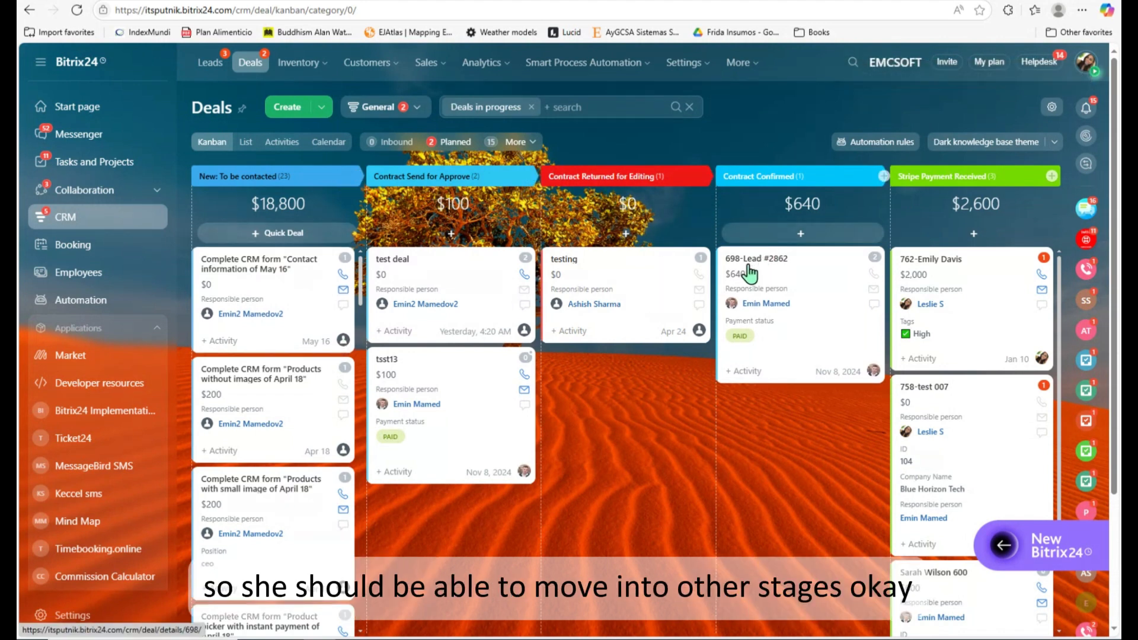
pyautogui.moveTo(754, 260); pyautogui.dragTo(563, 403)
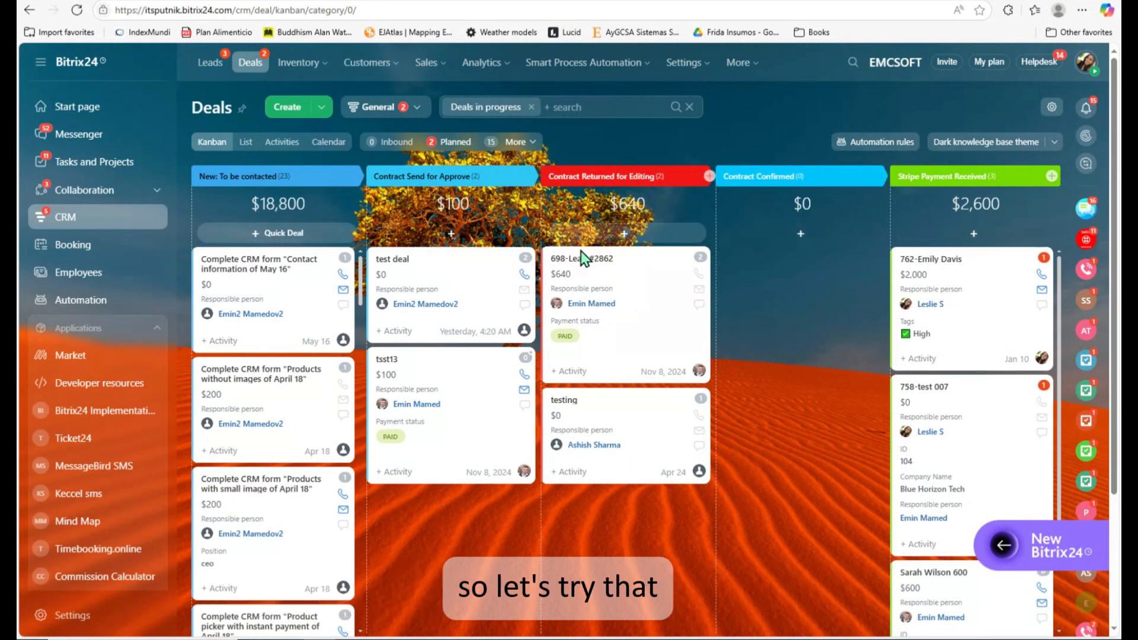
pyautogui.moveTo(586, 262); pyautogui.dragTo(872, 279)
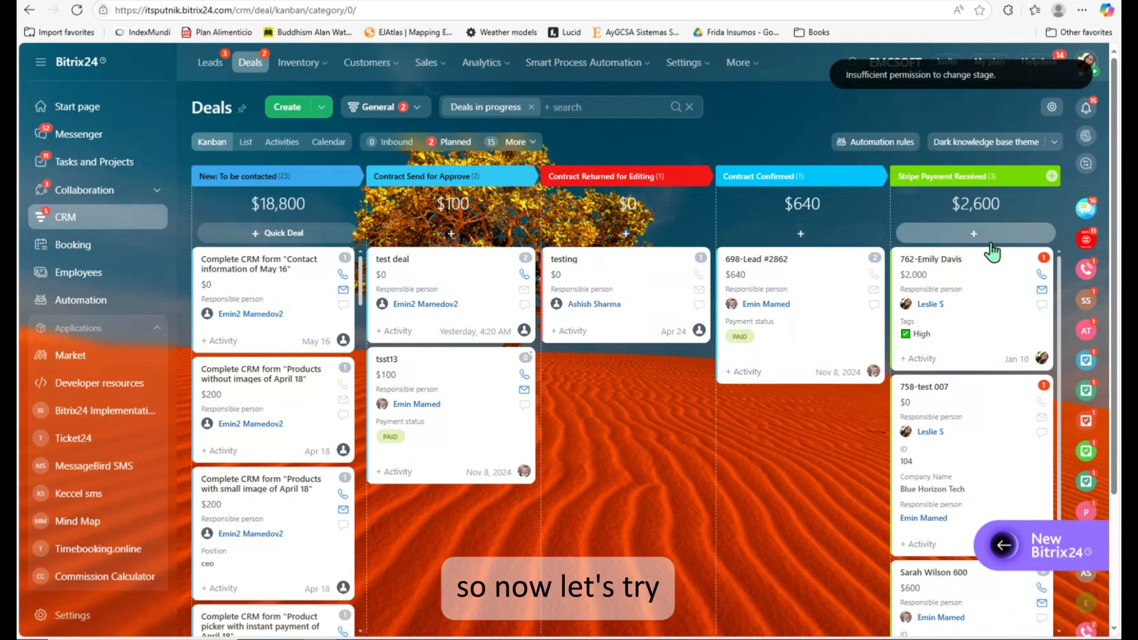
# Try to move the 758-test 007 and 762 deals from Stripe Payment Received to Contract Returned for Editing
pyautogui.moveTo(947, 397); pyautogui.dragTo(597, 368)
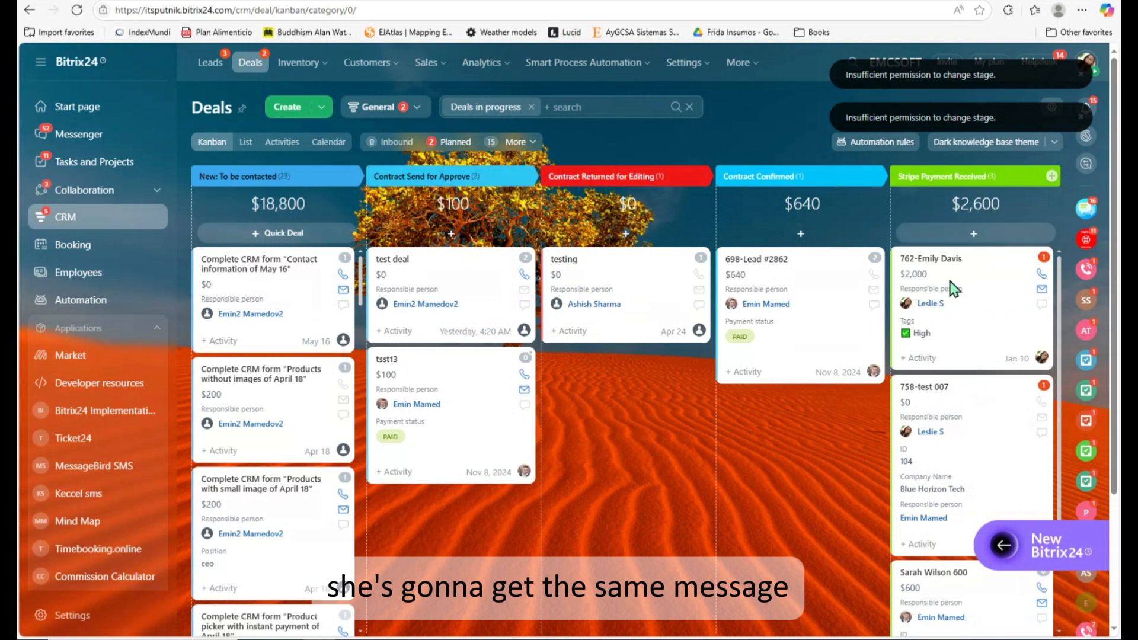
pyautogui.moveTo(927, 272); pyautogui.dragTo(626, 425)
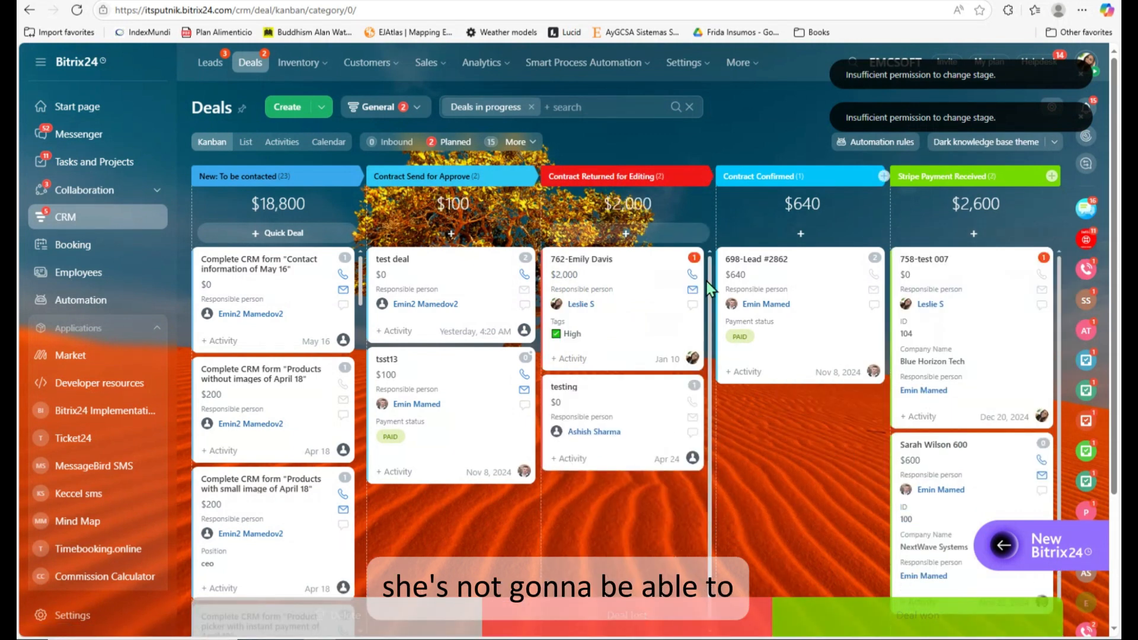
pyautogui.moveTo(753, 284); pyautogui.dragTo(917, 316)
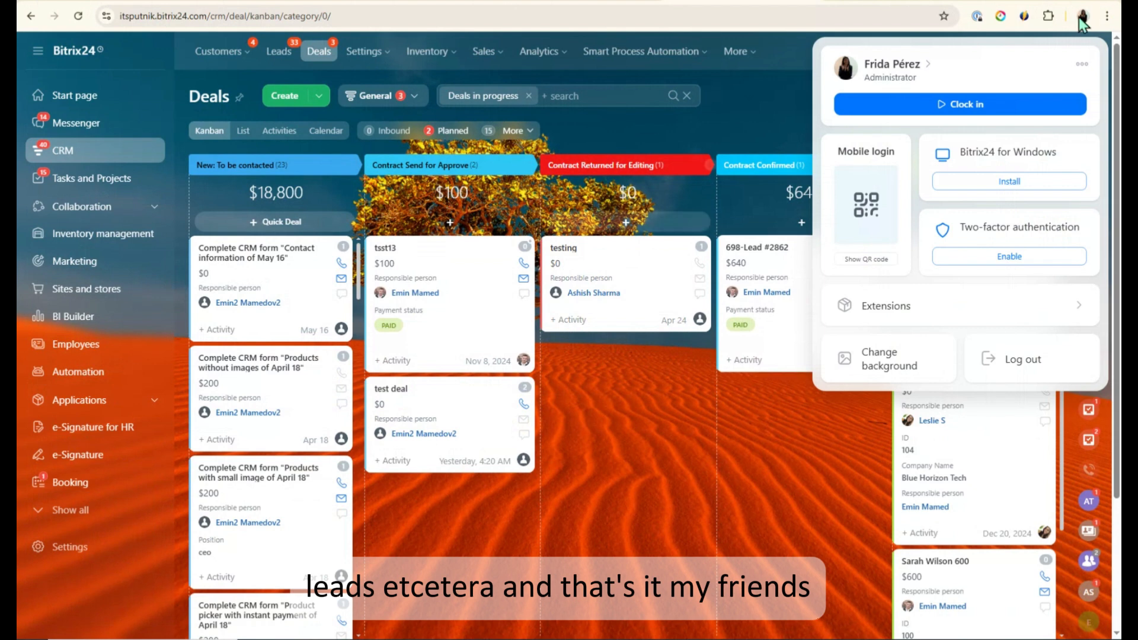
# Return to the administrator's Deals board and close the account profile panel
pyautogui.click(592, 512)
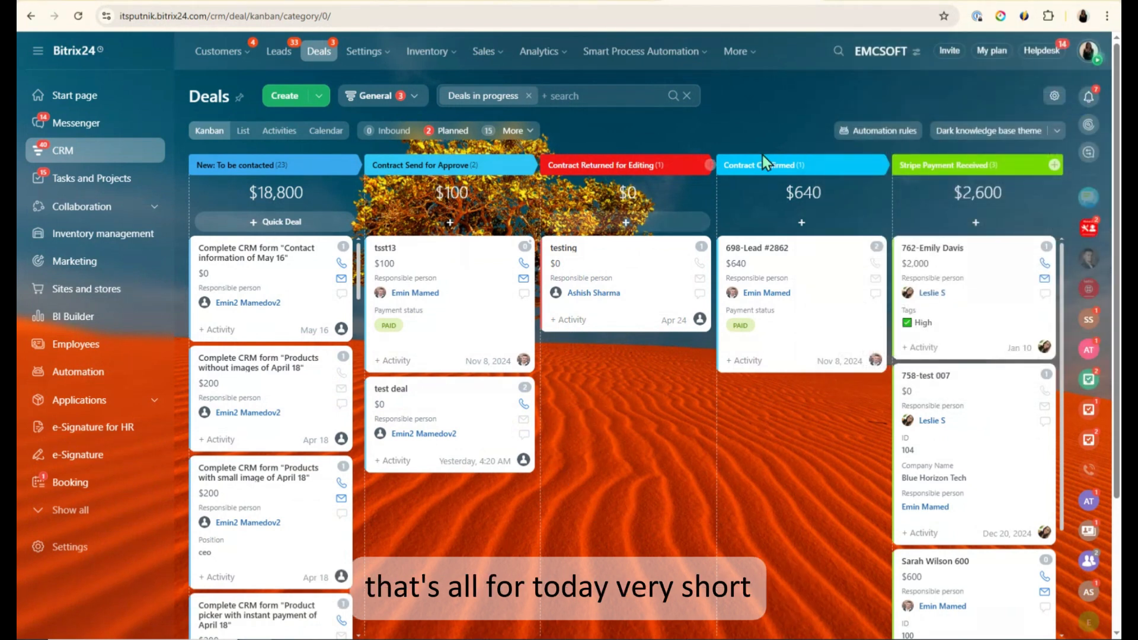